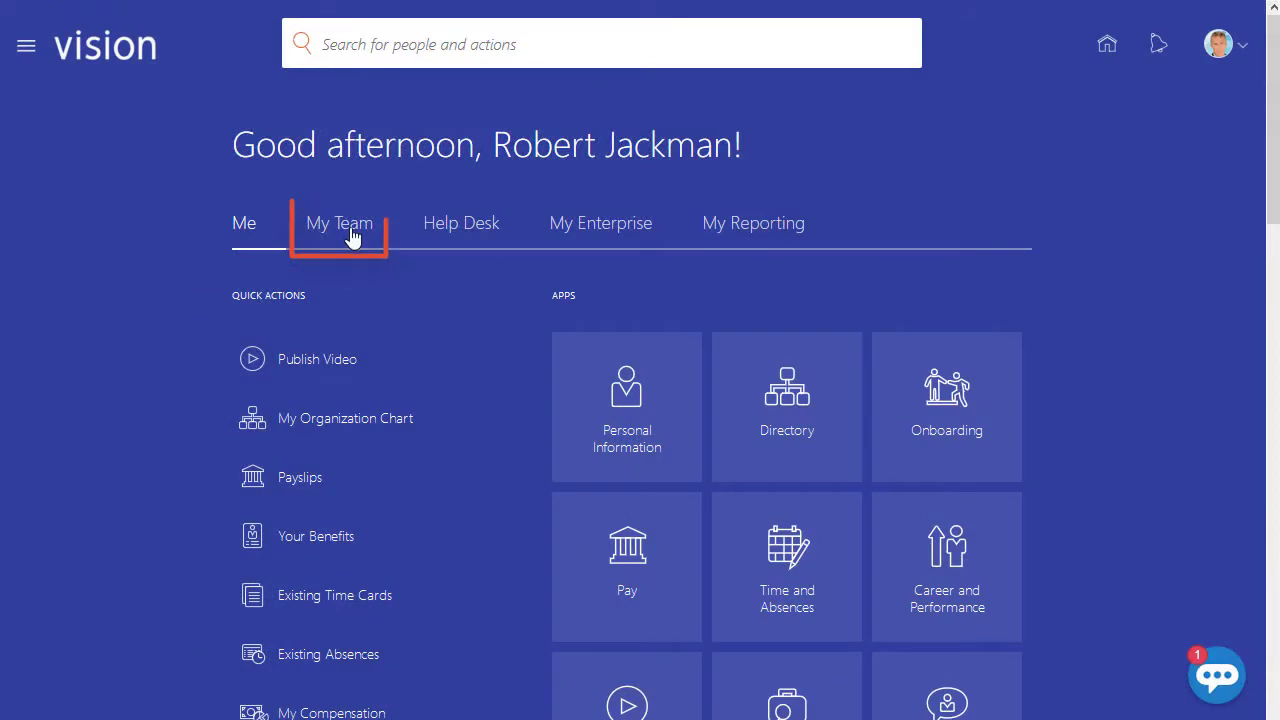
# - Show the My Team apps and quick actions, down to the Workforce Compensation tile
pyautogui.click(340, 224)
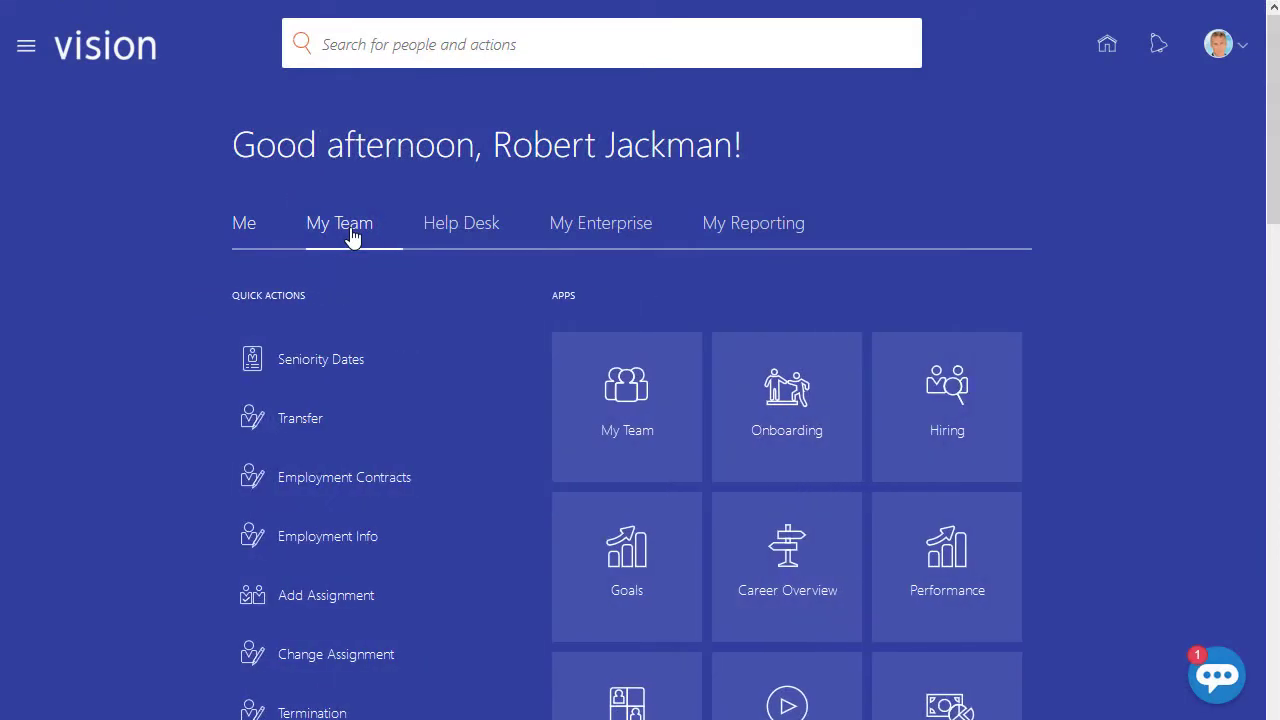
pyautogui.scroll(-5, 350, 237)
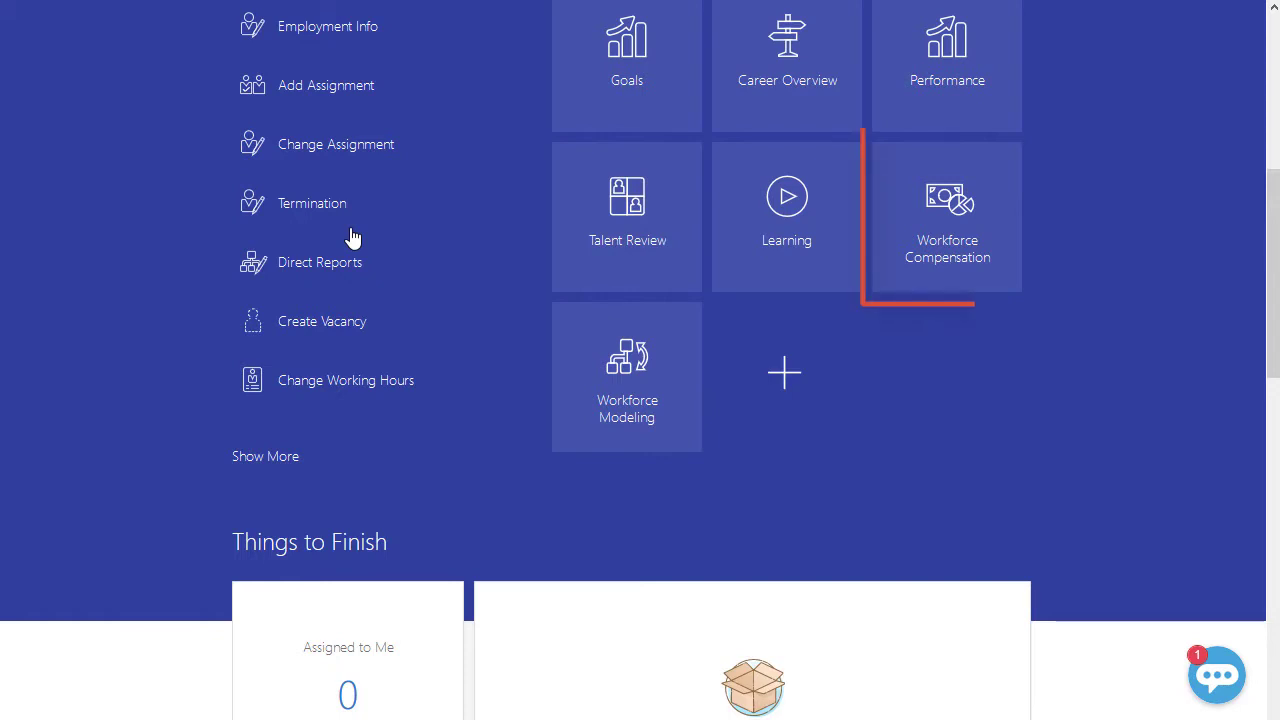
# - Open Workforce Compensation for the Annual Compensation Plan 2020
pyautogui.click(925, 258)
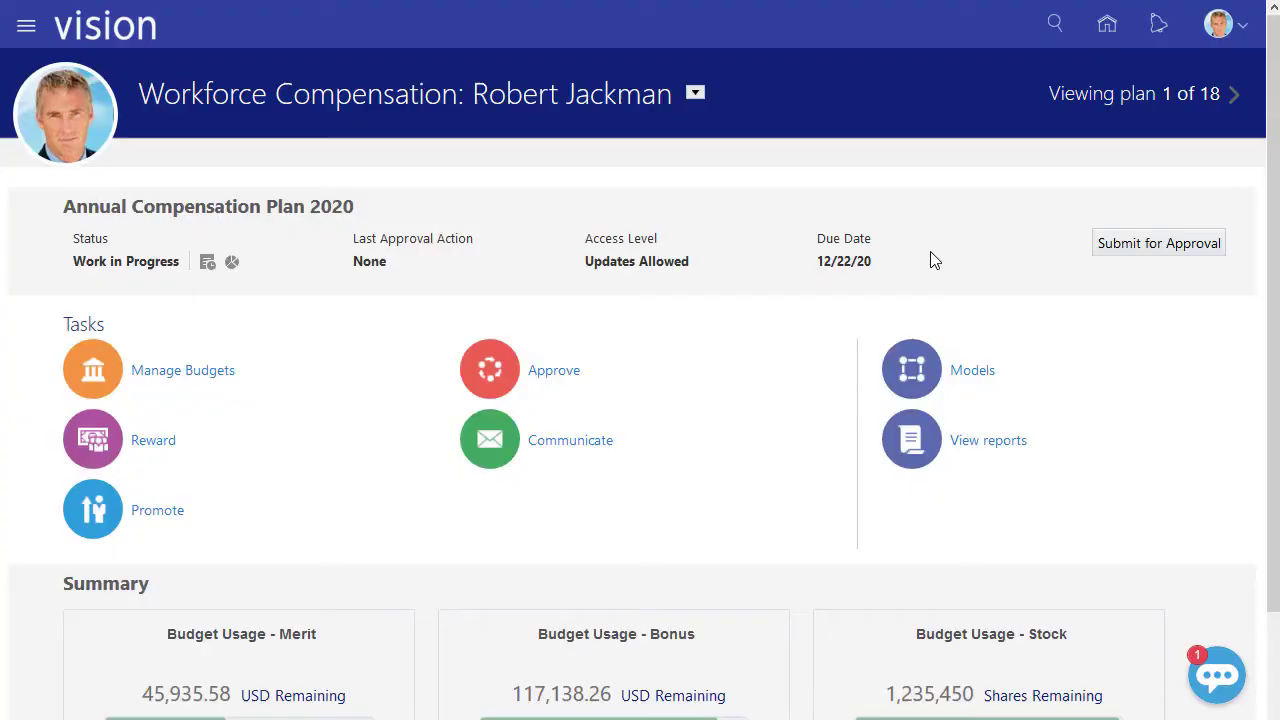
pyautogui.click(1195, 95)
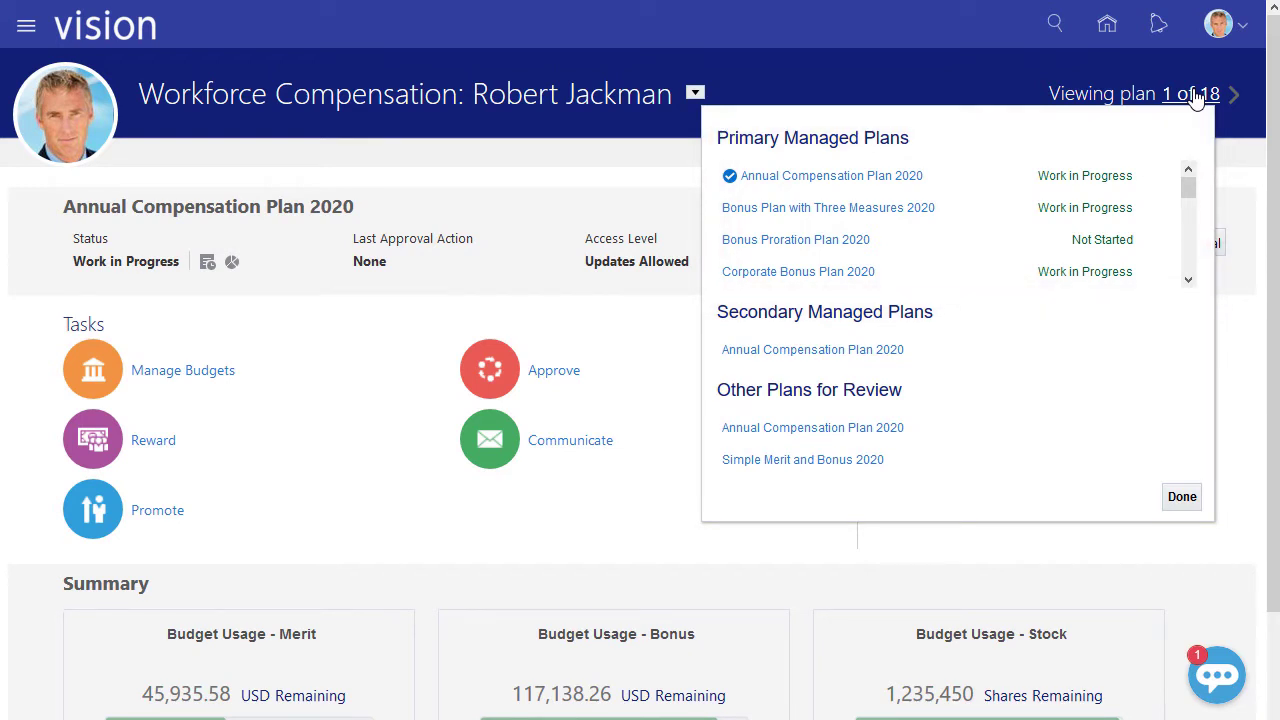
pyautogui.click(900, 180)
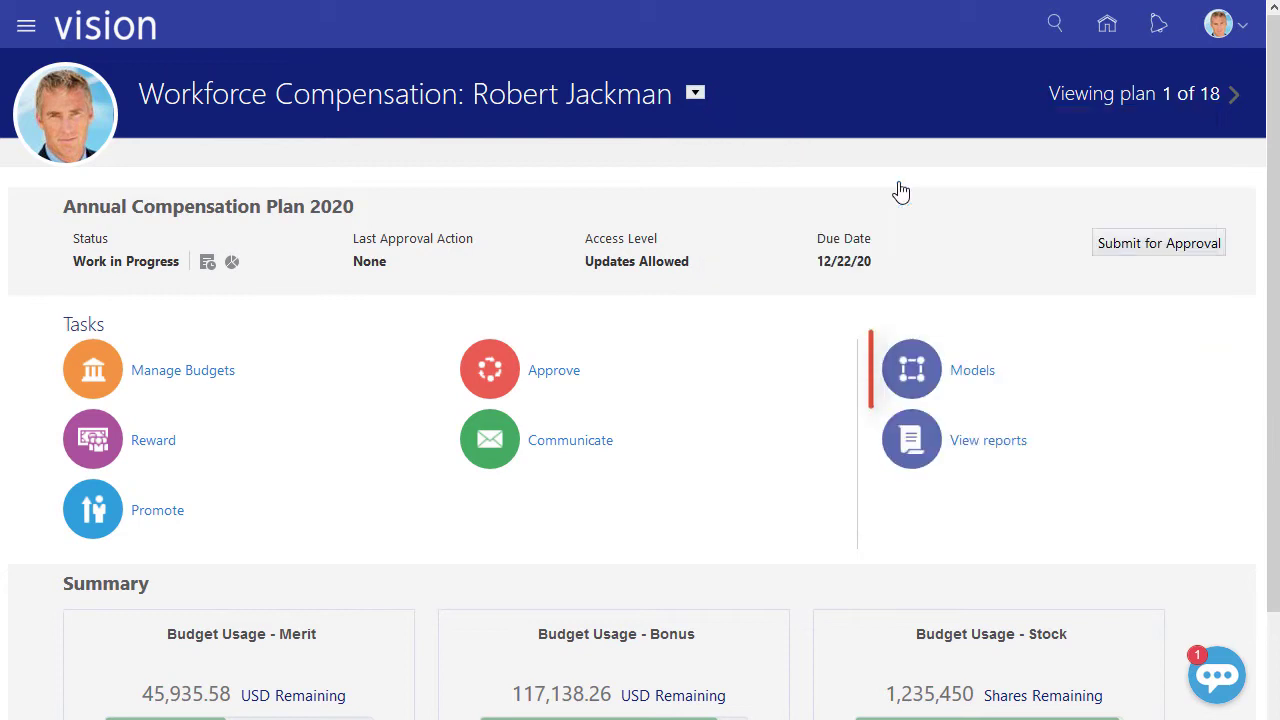
# - Create a Salary - Merit model named '2020 Performance Management Model' from the plan's Models page
pyautogui.click(972, 372)
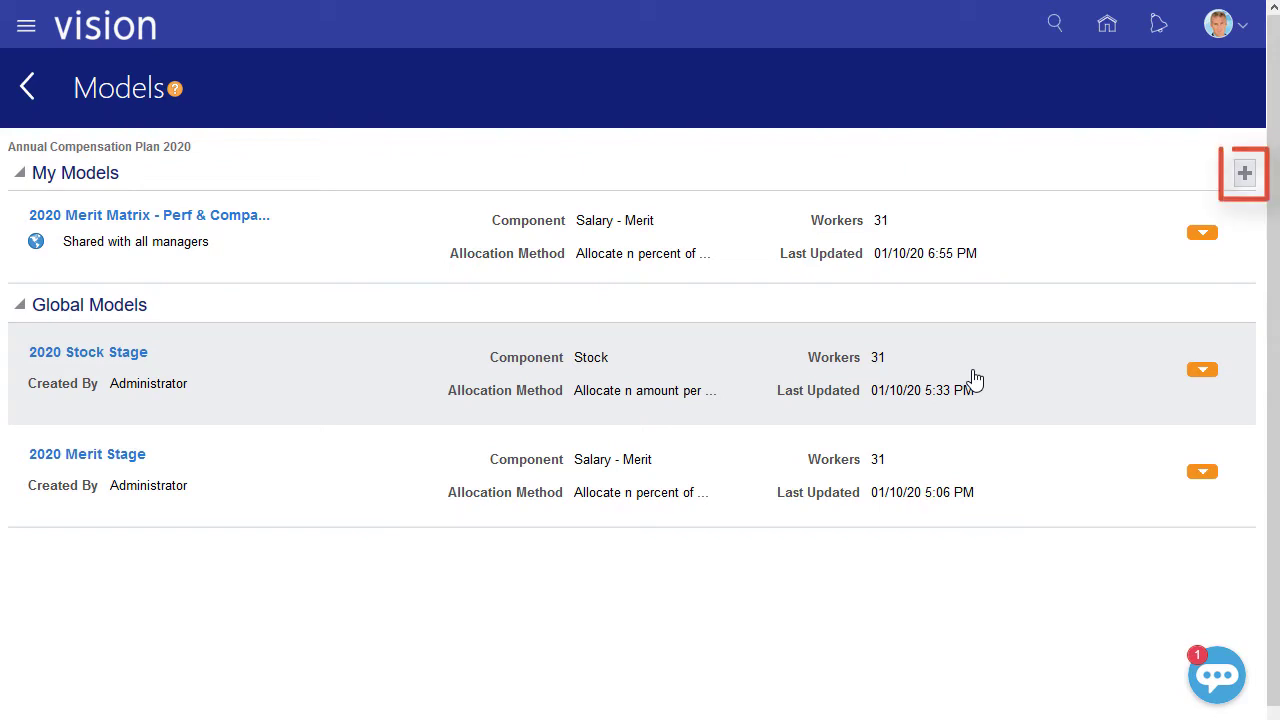
pyautogui.click(1243, 178)
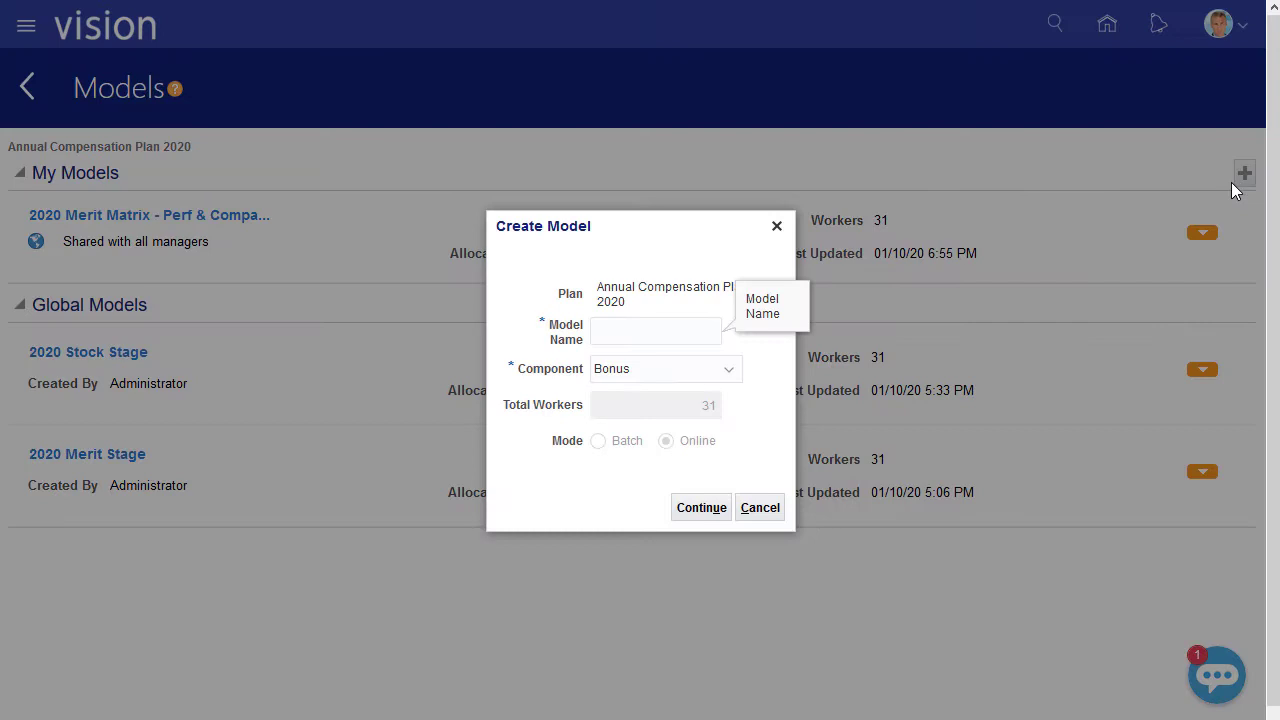
pyautogui.write('2020 Performance ')
pyautogui.write('Management Model')
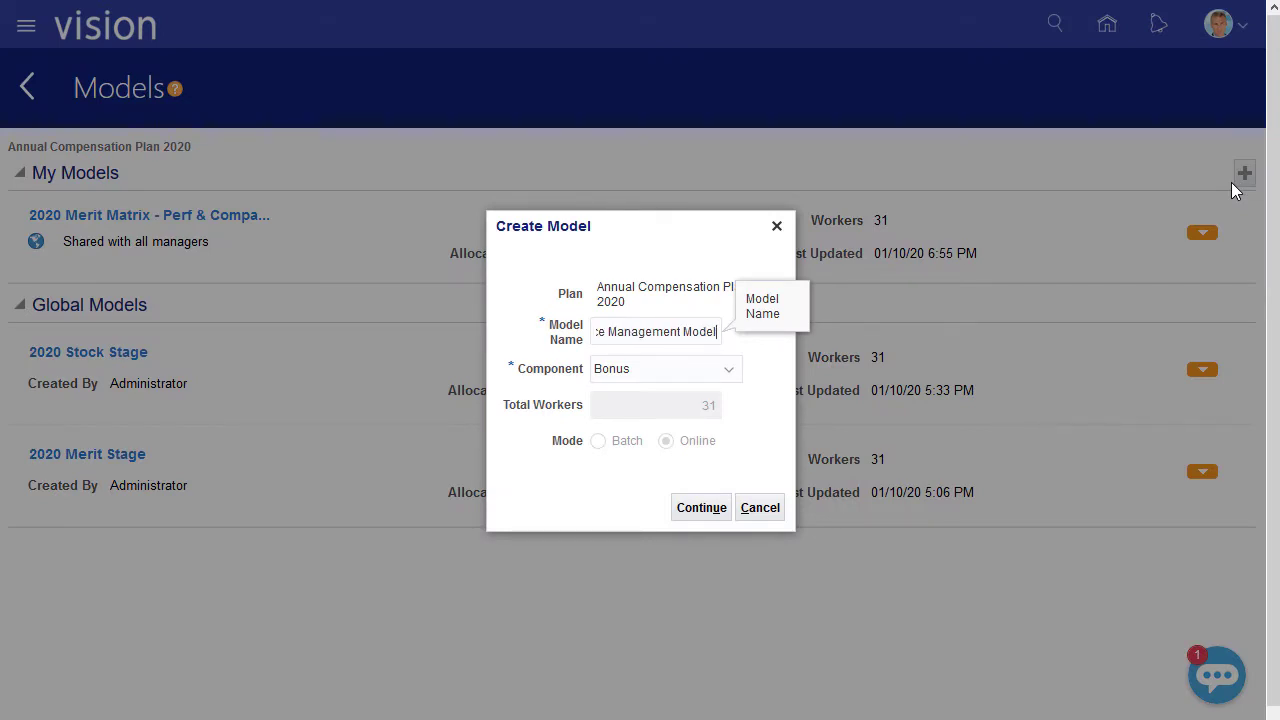
pyautogui.click(729, 369)
pyautogui.click(713, 423)
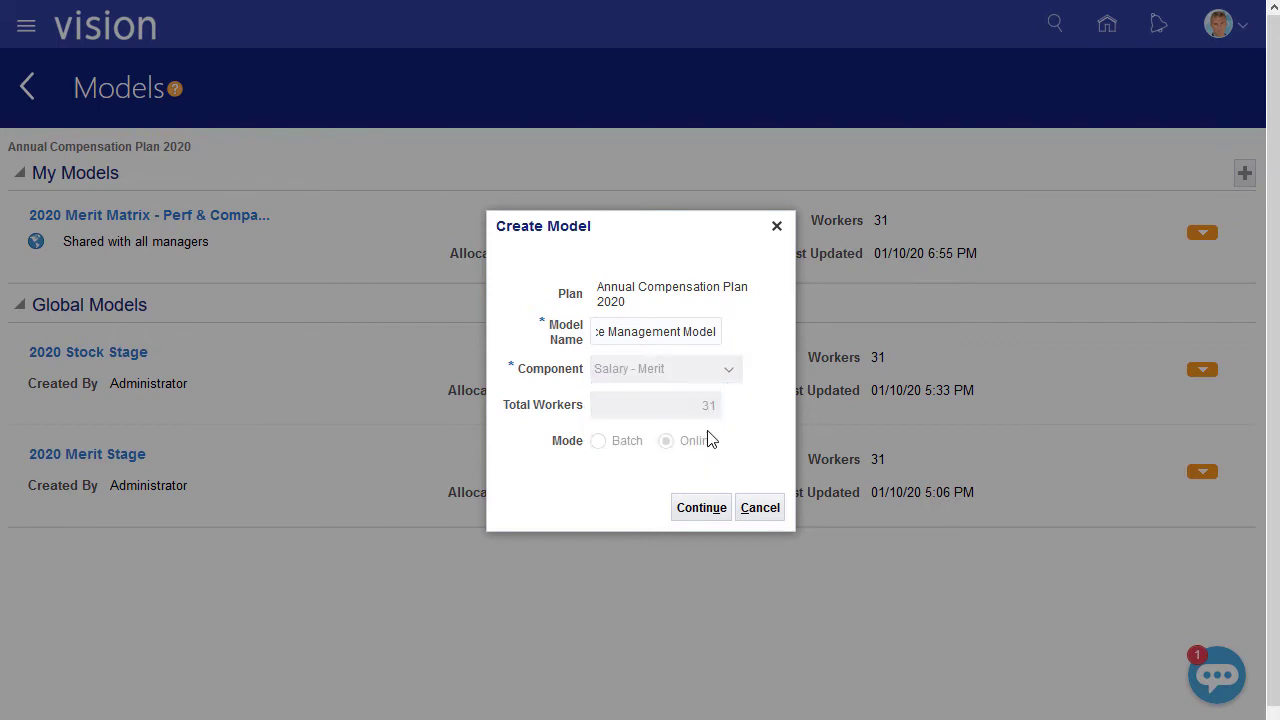
pyautogui.click(706, 508)
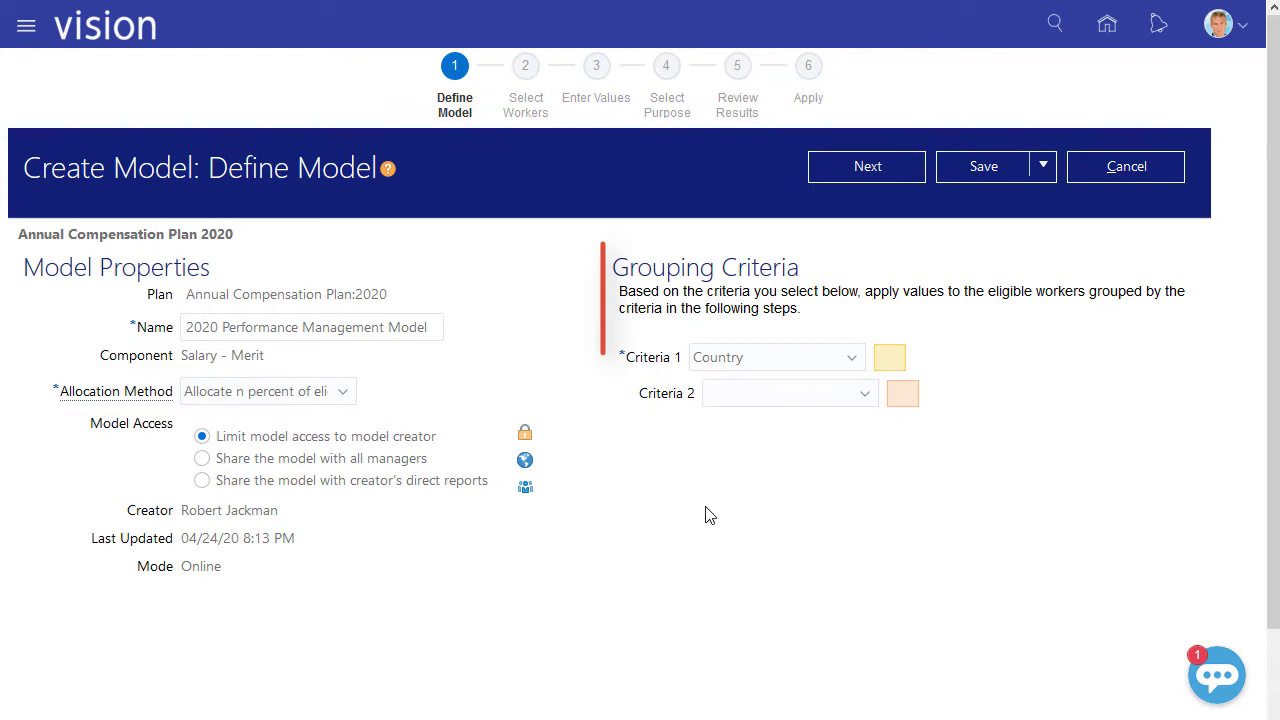
# - Set grouping Criteria 1 to Job and Criteria 2 to Oracle Fusion Performance Management rating
pyautogui.click(842, 360)
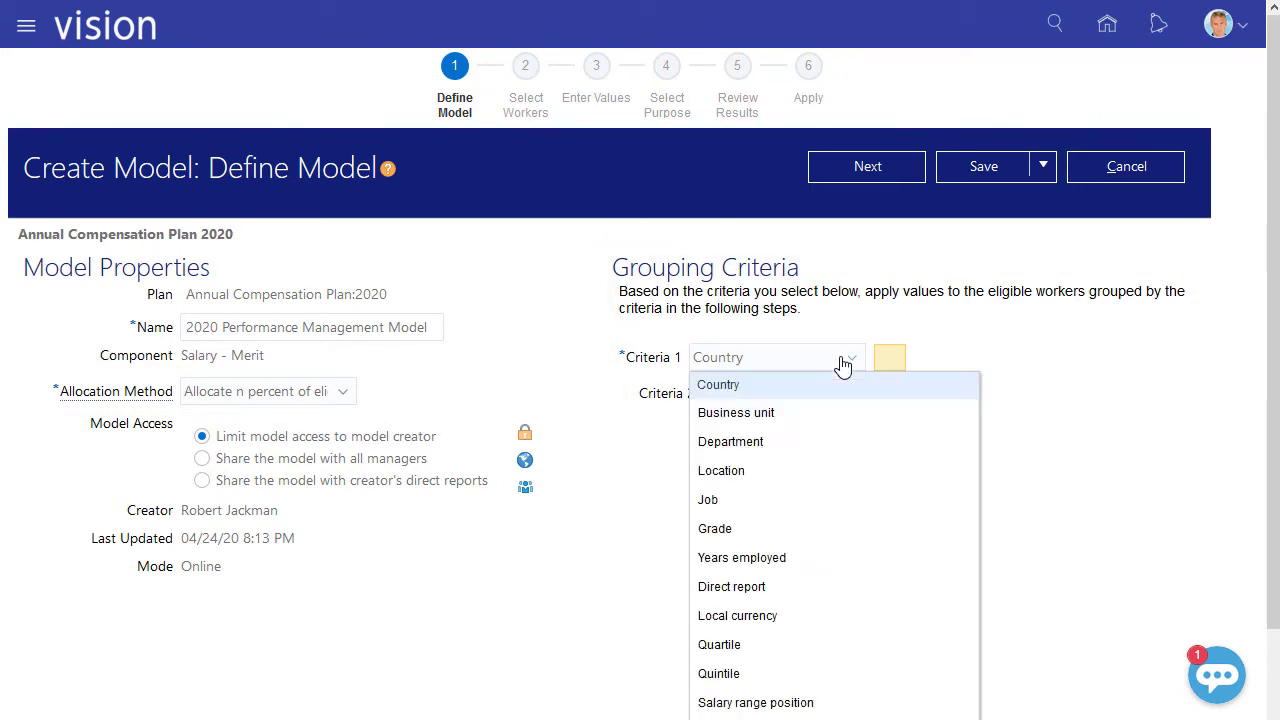
pyautogui.click(766, 503)
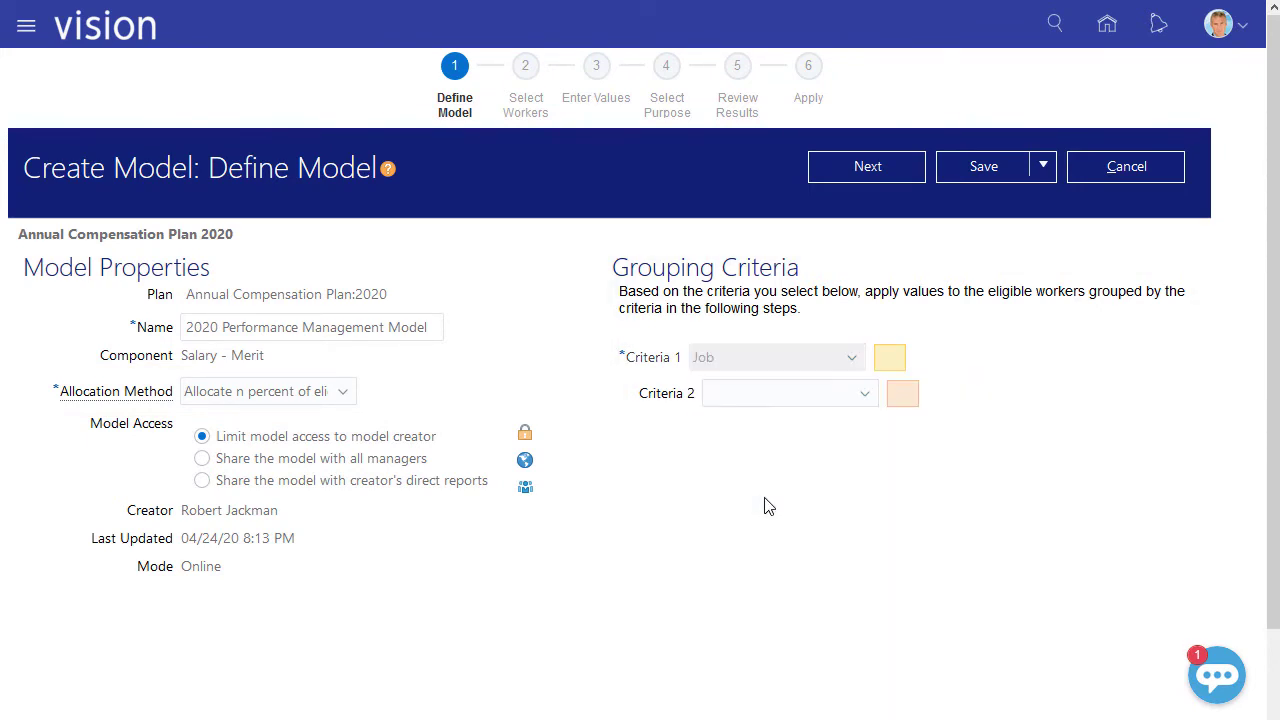
pyautogui.click(862, 397)
pyautogui.scroll(-1, 858, 430)
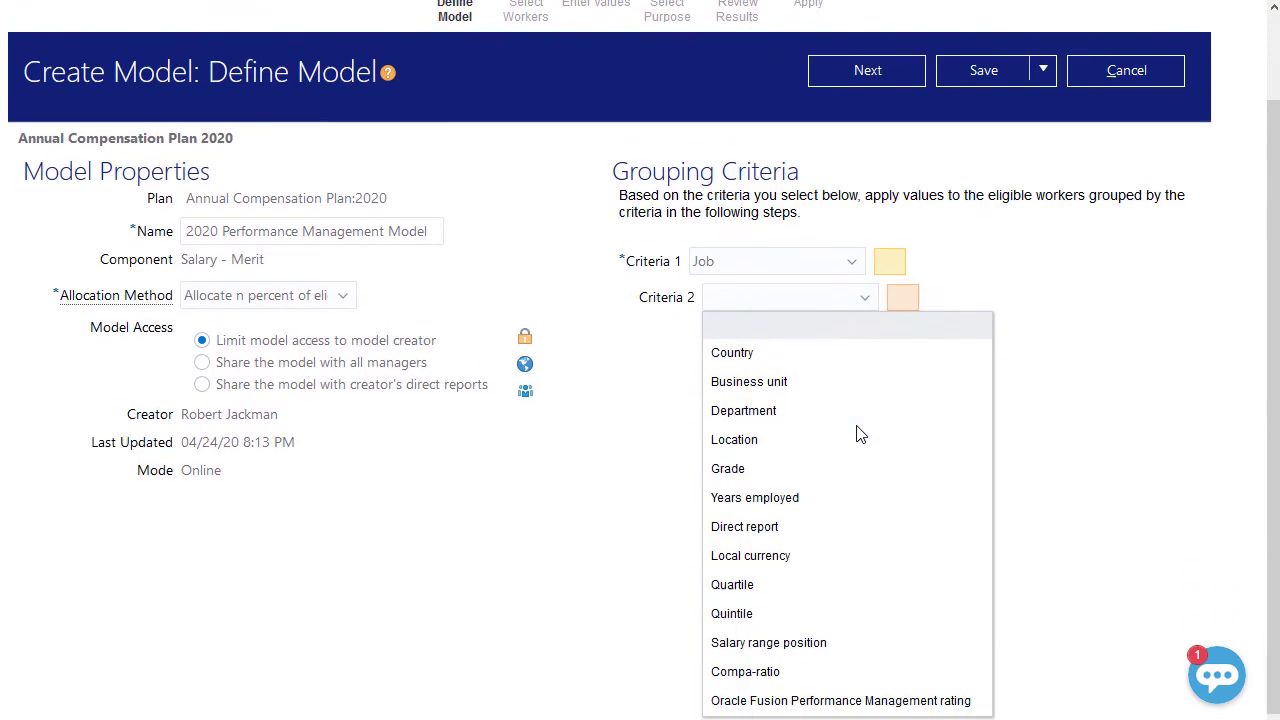
pyautogui.click(848, 688)
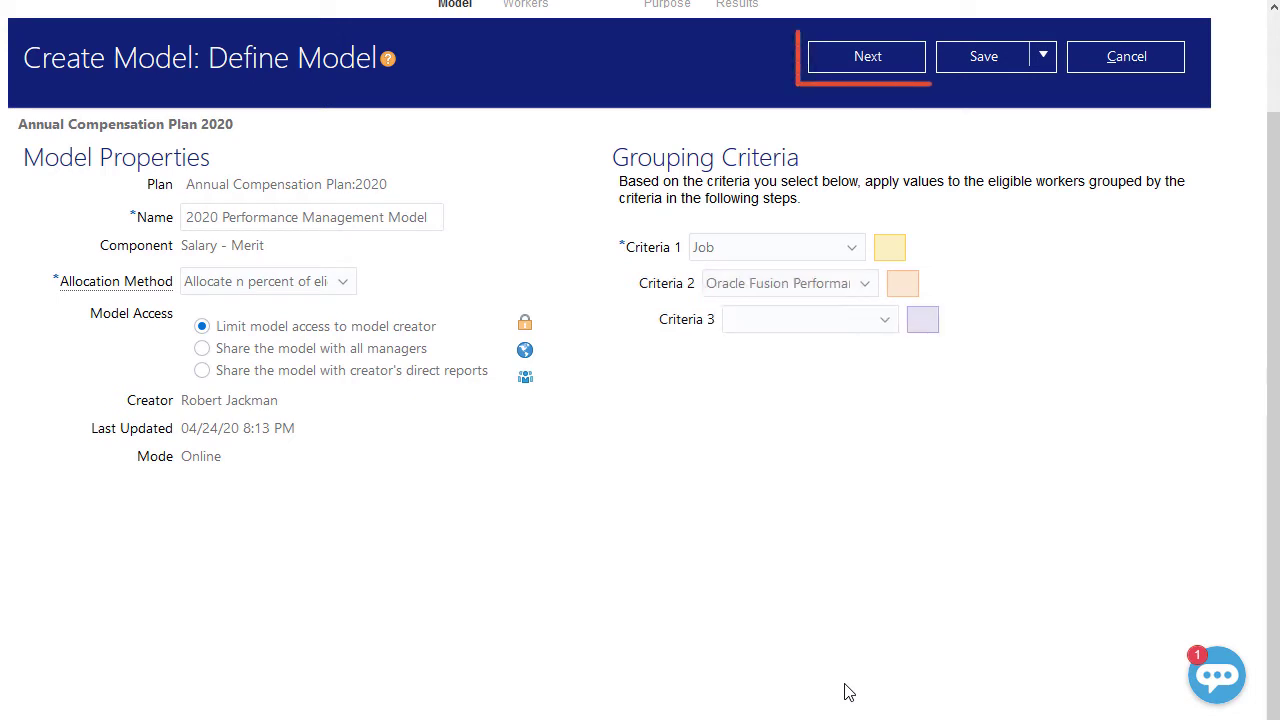
pyautogui.click(882, 58)
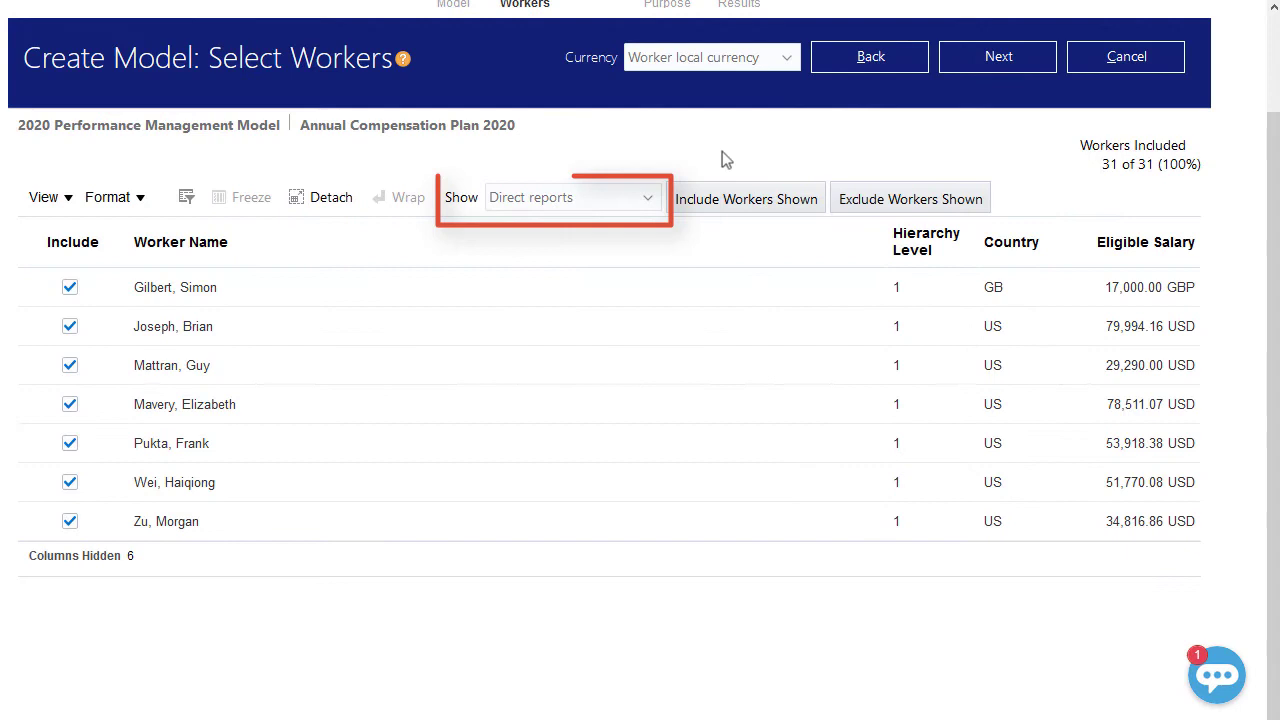
pyautogui.click(646, 199)
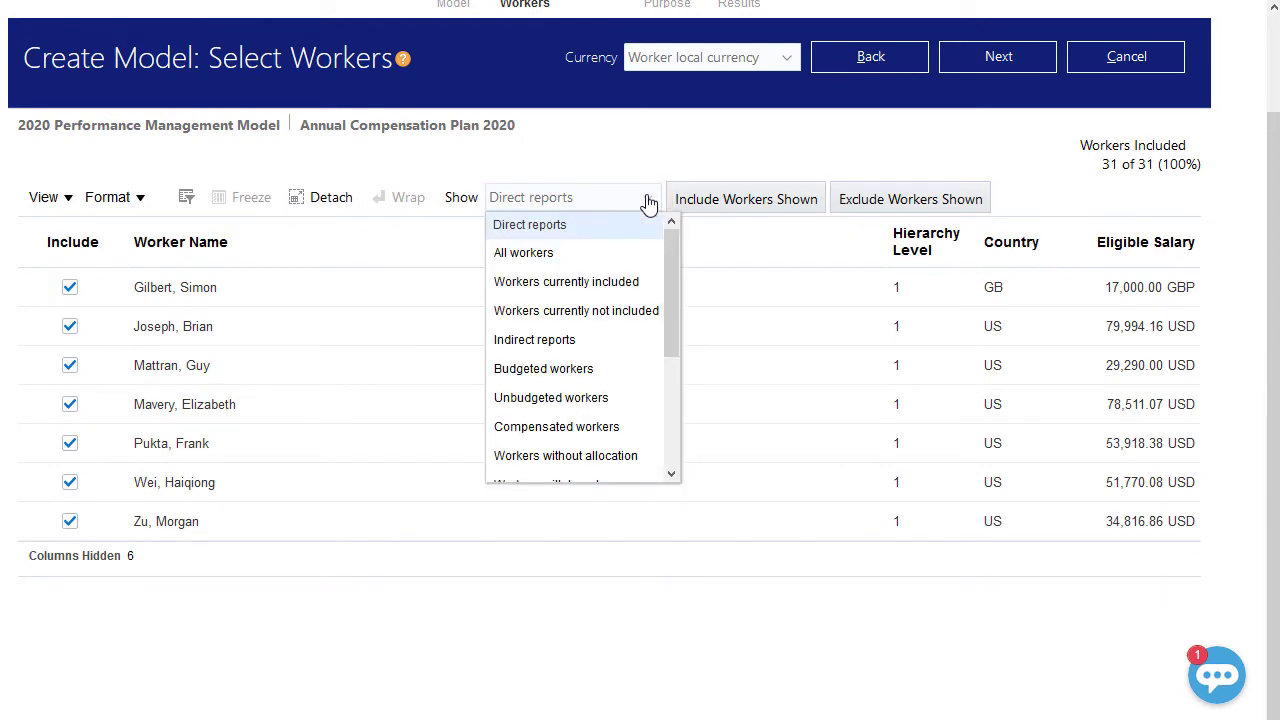
pyautogui.moveTo(668, 269); pyautogui.dragTo(671, 372)
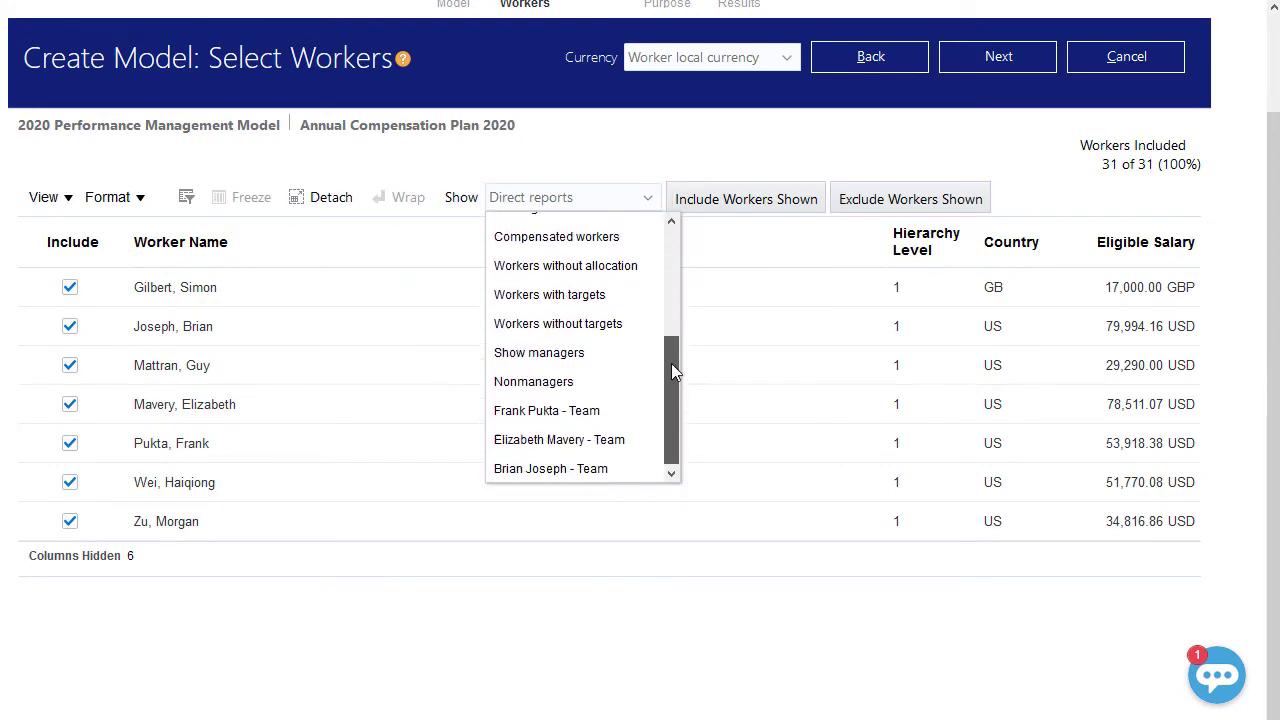
pyautogui.click(597, 352)
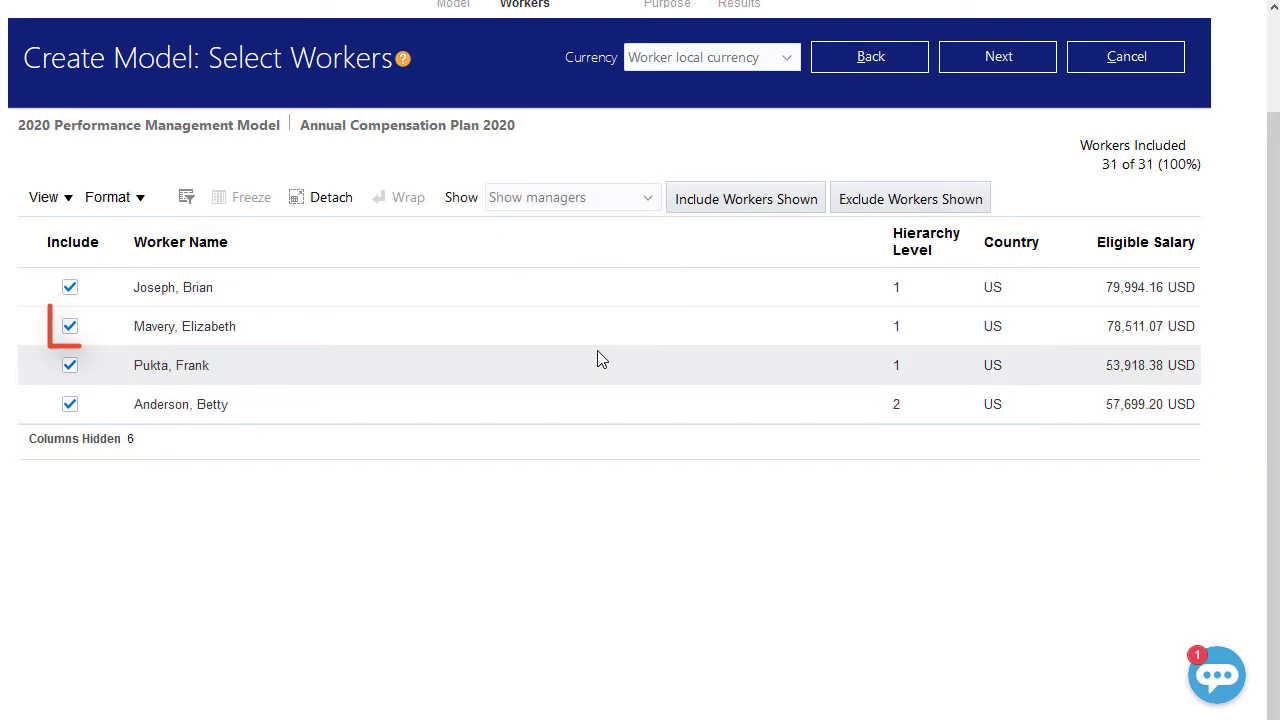
pyautogui.click(70, 328)
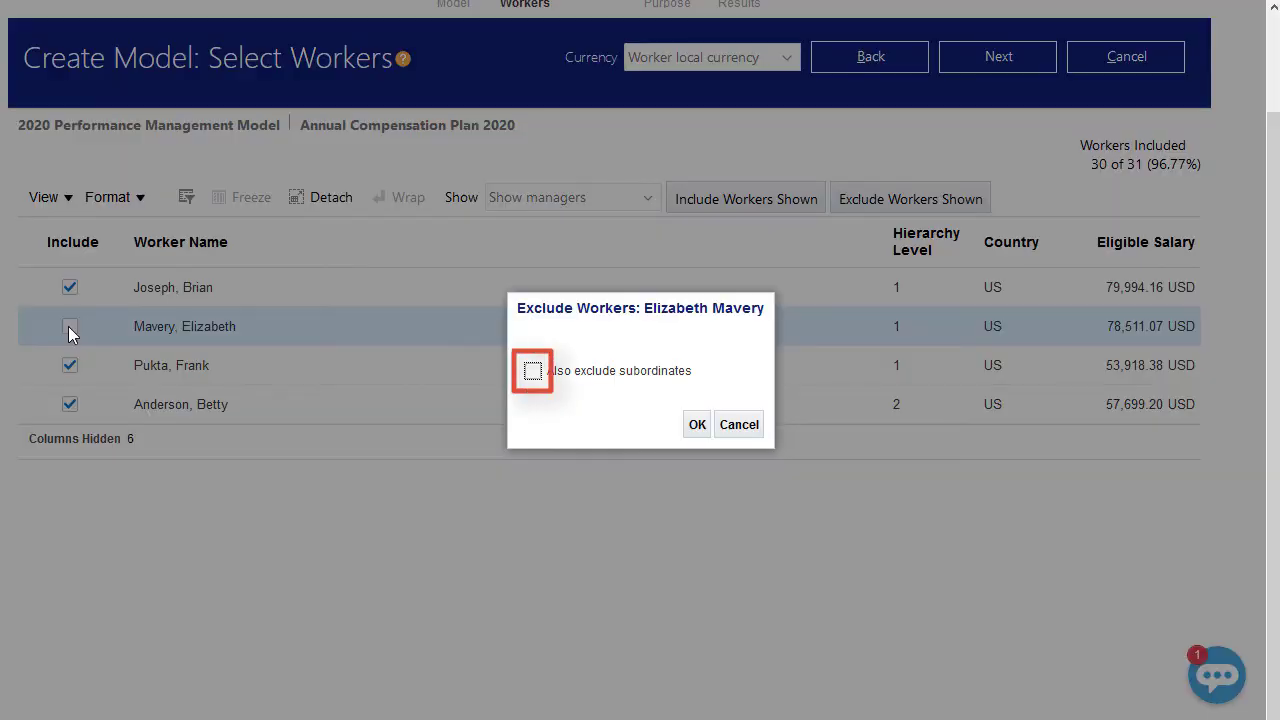
pyautogui.click(533, 371)
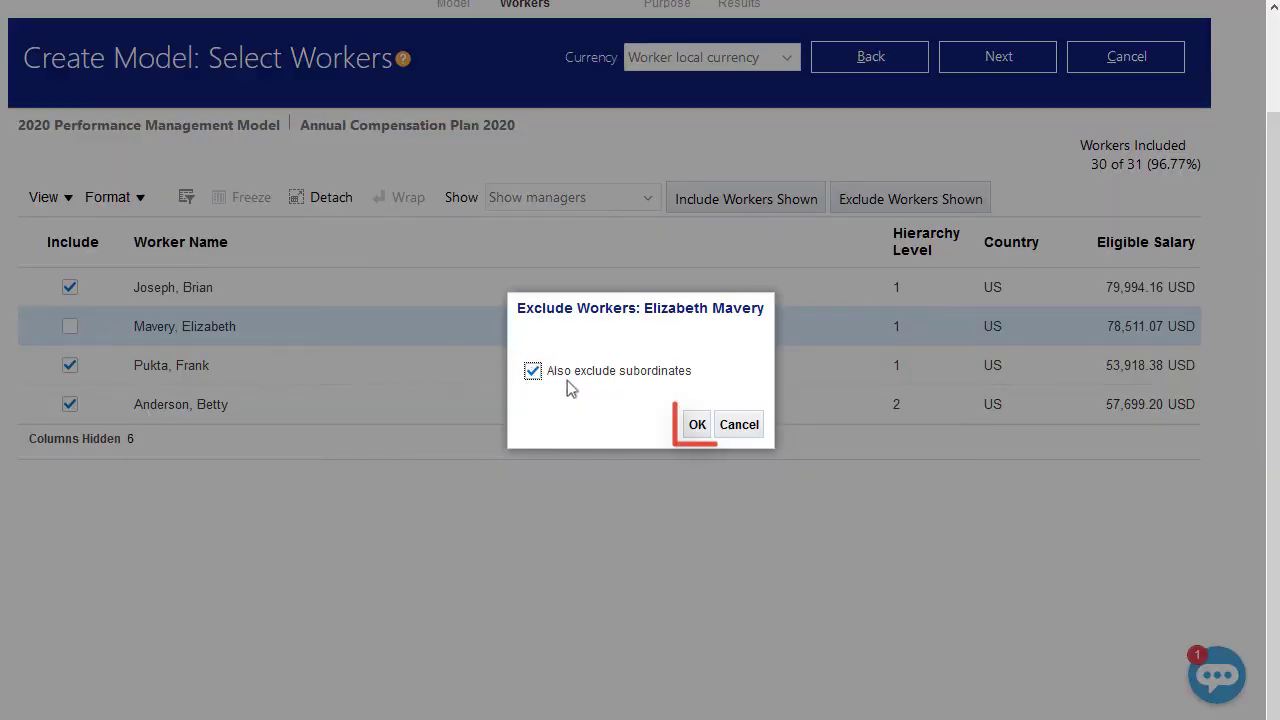
pyautogui.click(694, 427)
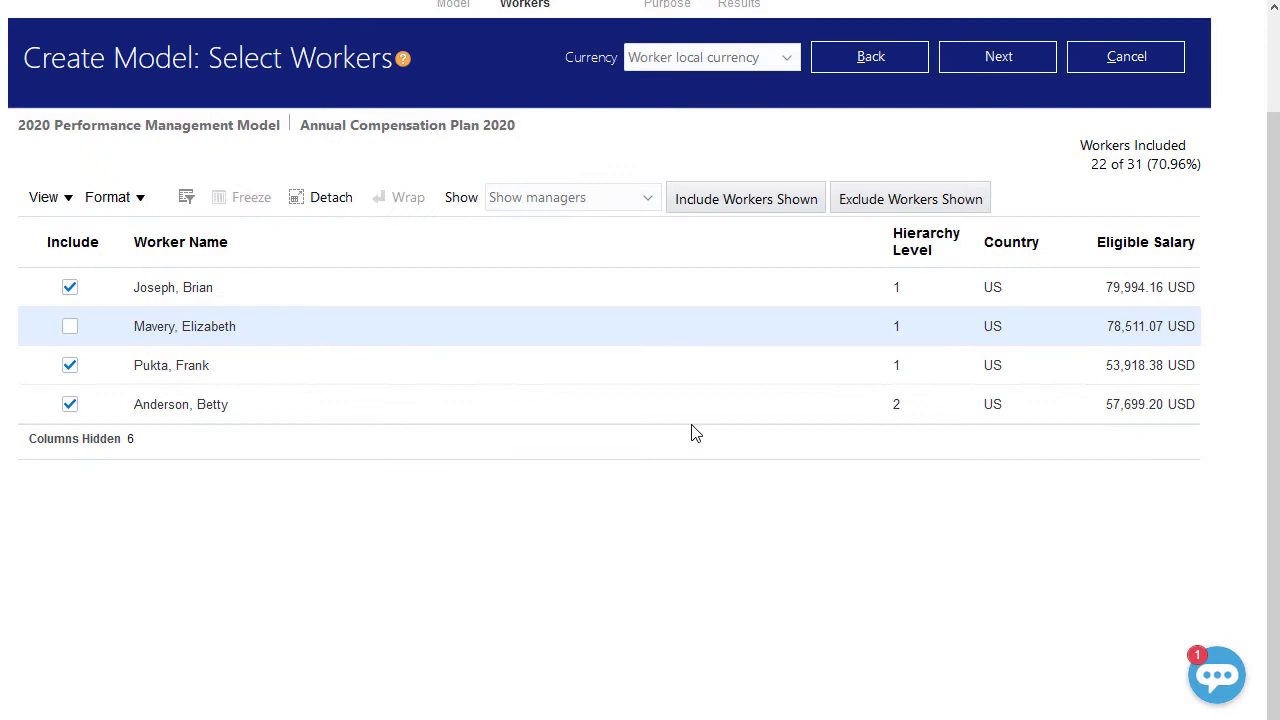
# - Give Analysts 3%, 4% and 5% for Meets, Exceeds and Outstanding ratings
pyautogui.click(980, 62)
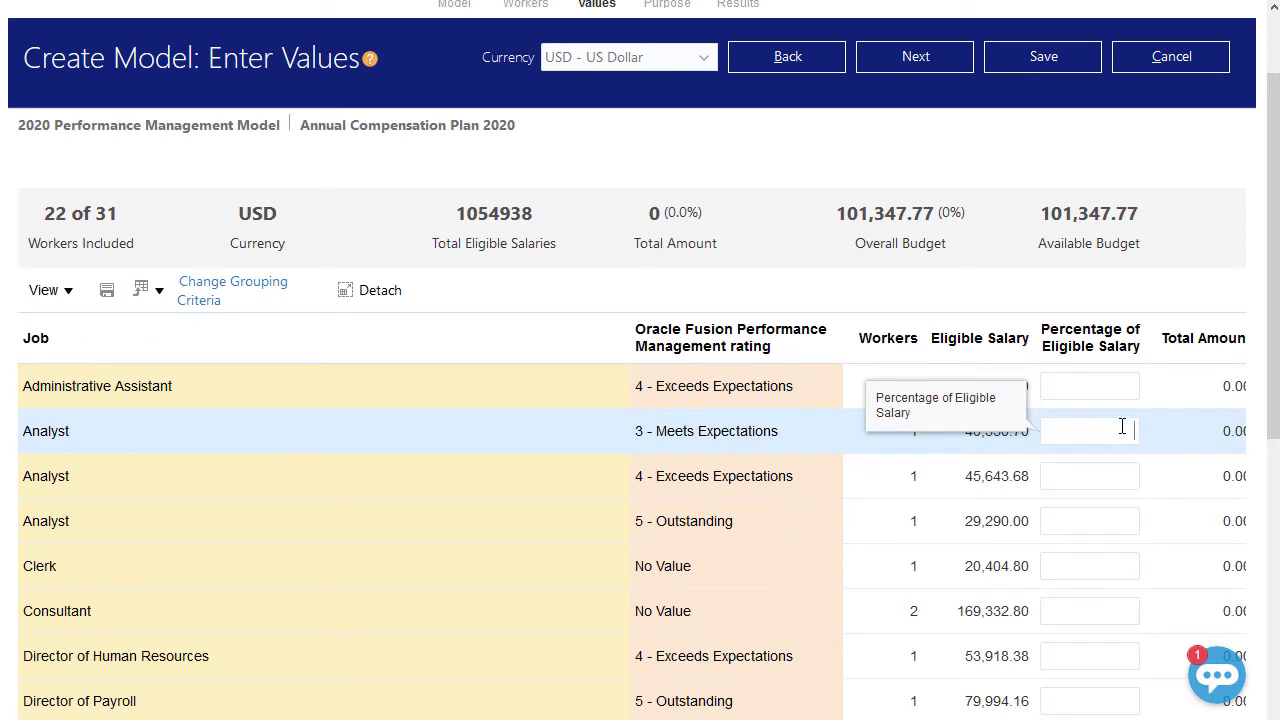
pyautogui.write('3')
pyautogui.click(1120, 476)
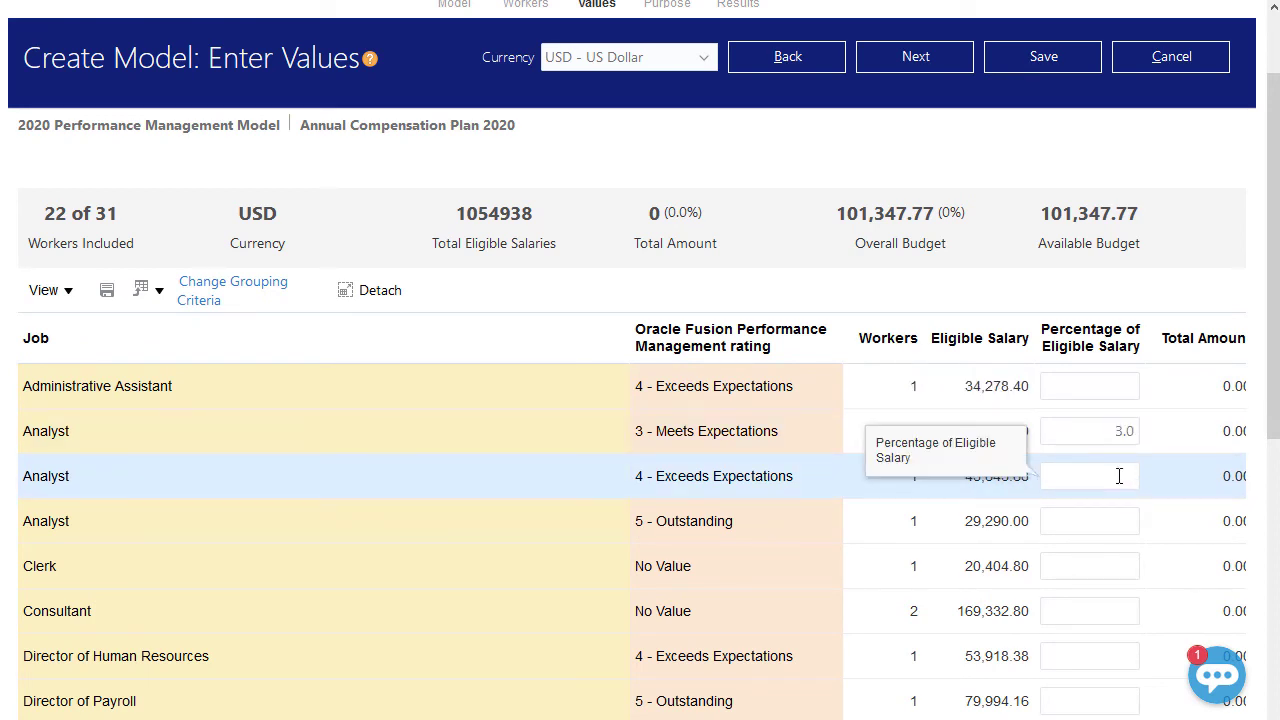
pyautogui.write('4')
pyautogui.click(1123, 521)
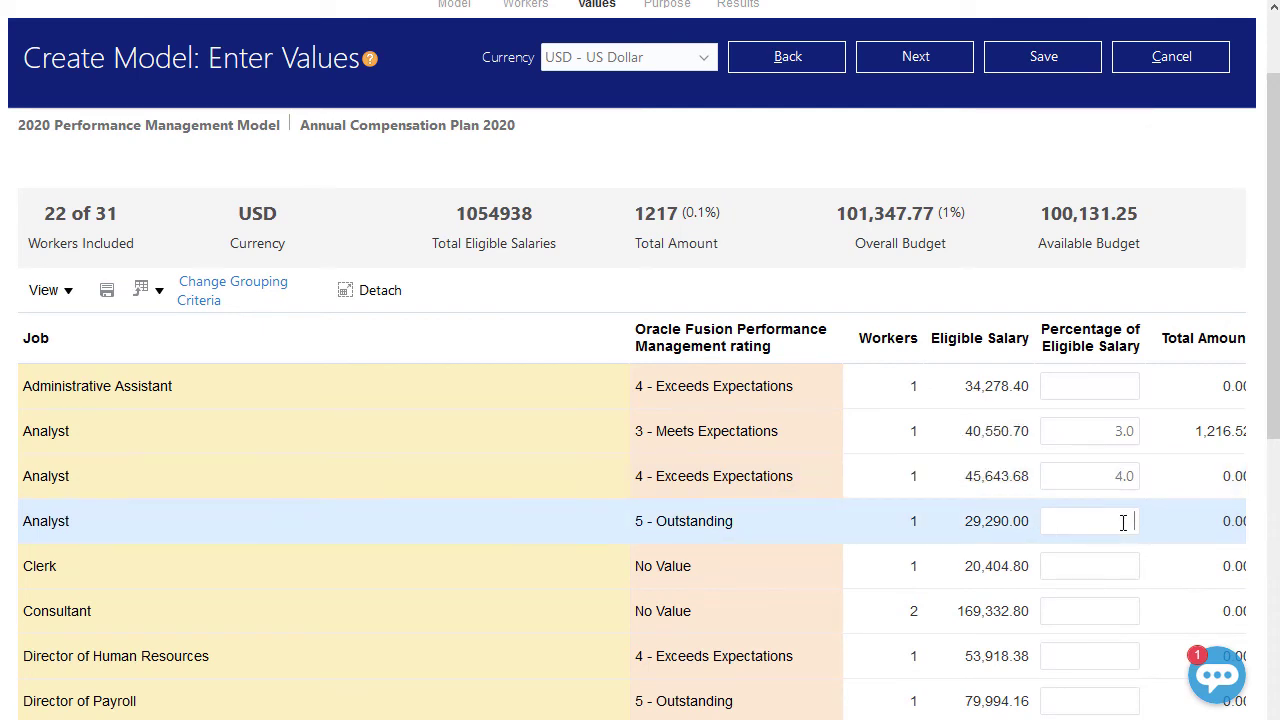
pyautogui.write('5')
pyautogui.click(1124, 566)
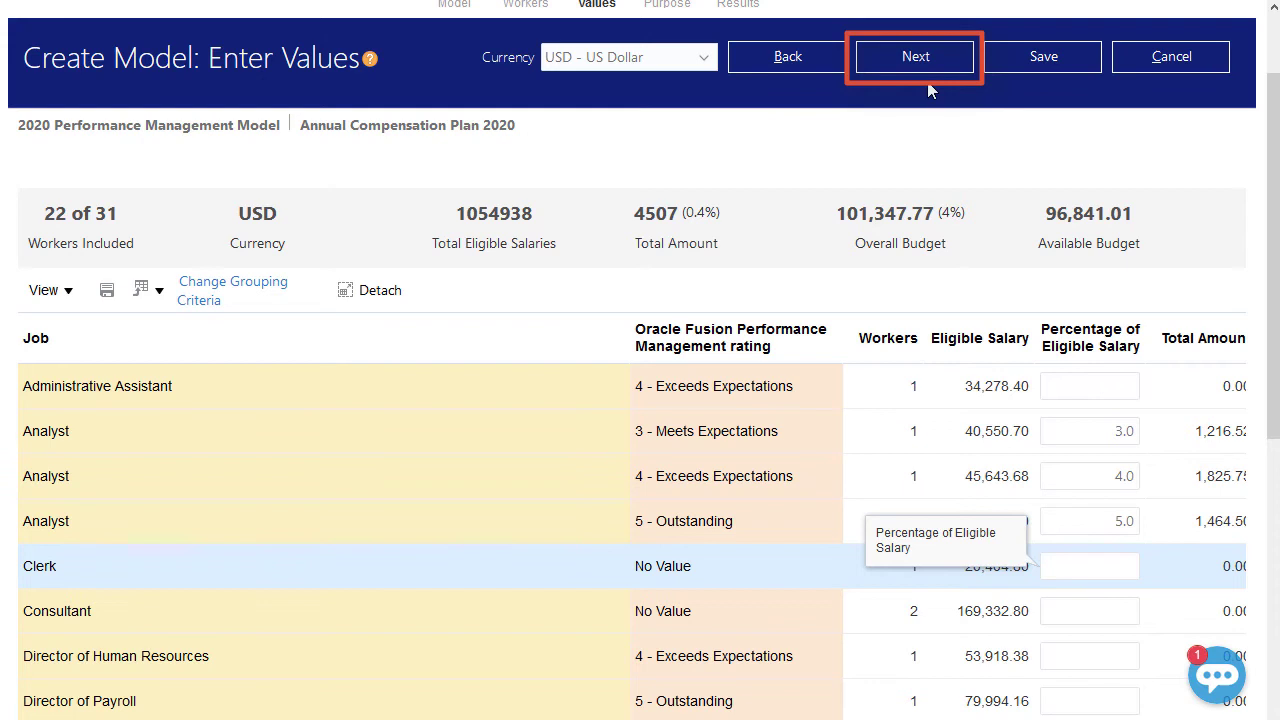
pyautogui.click(920, 56)
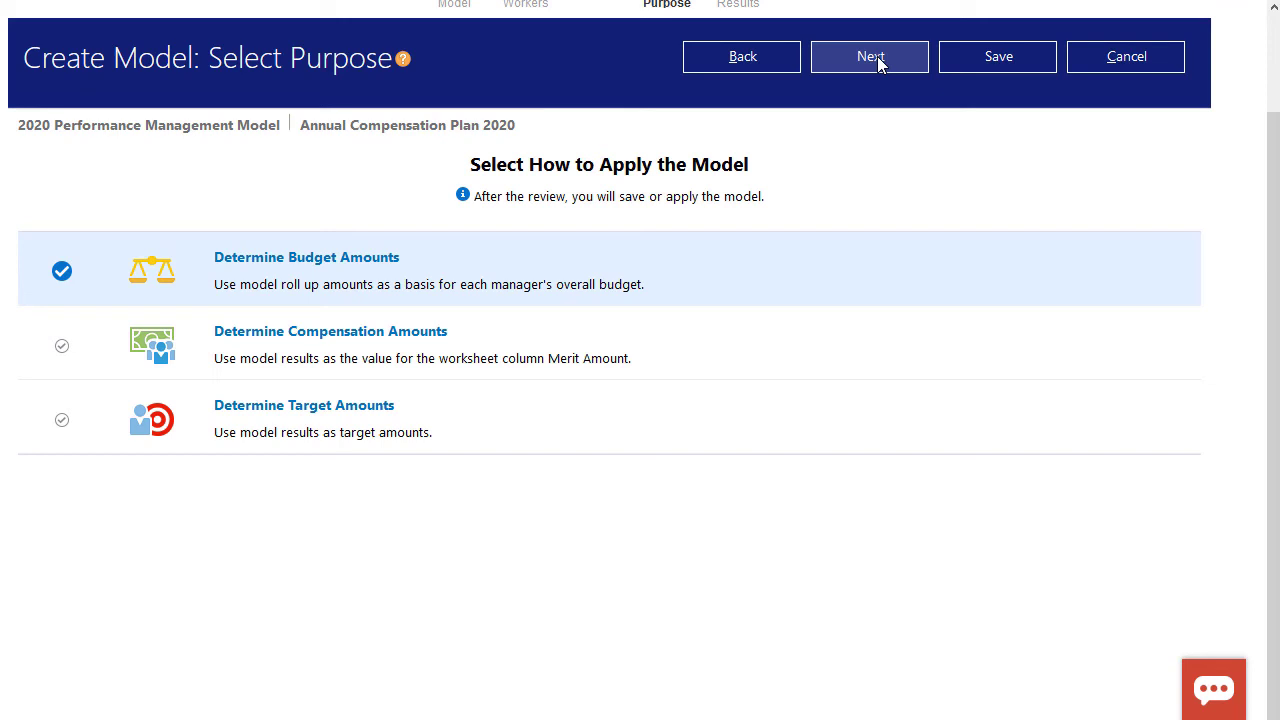
# - Switch the Review Results display from Manager Rollup to Worker Details
pyautogui.click(826, 54)
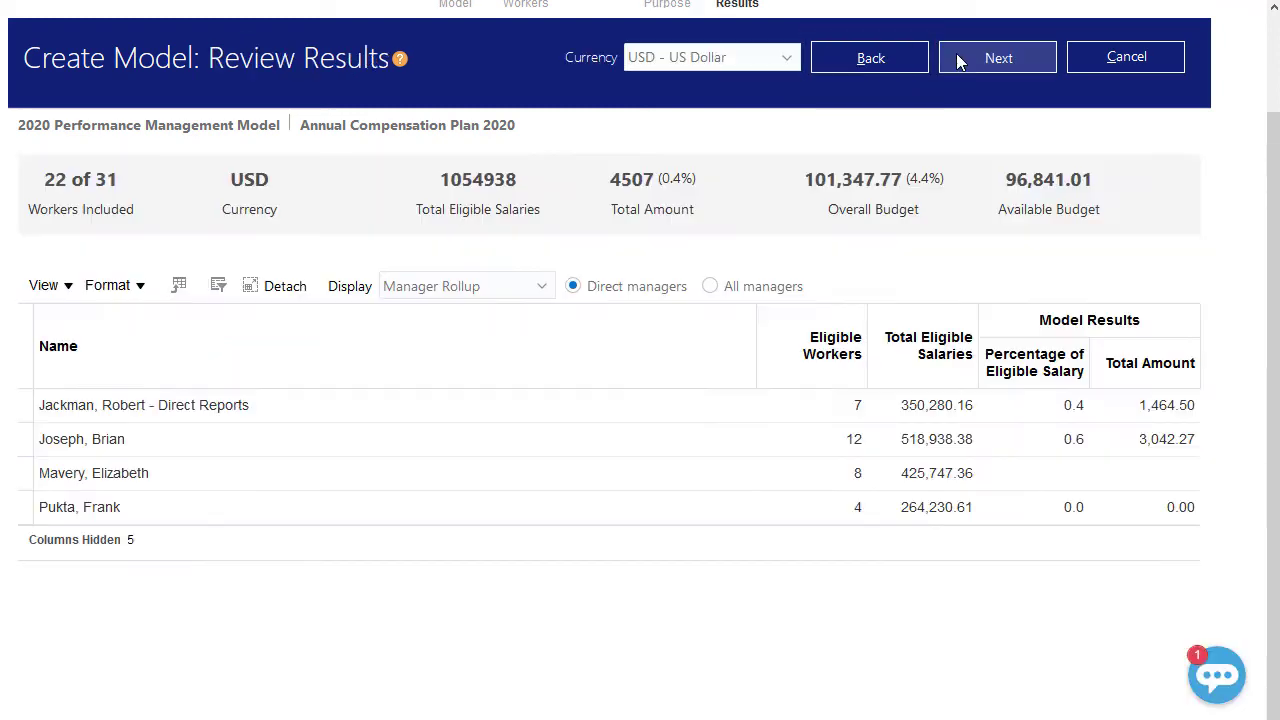
pyautogui.click(540, 288)
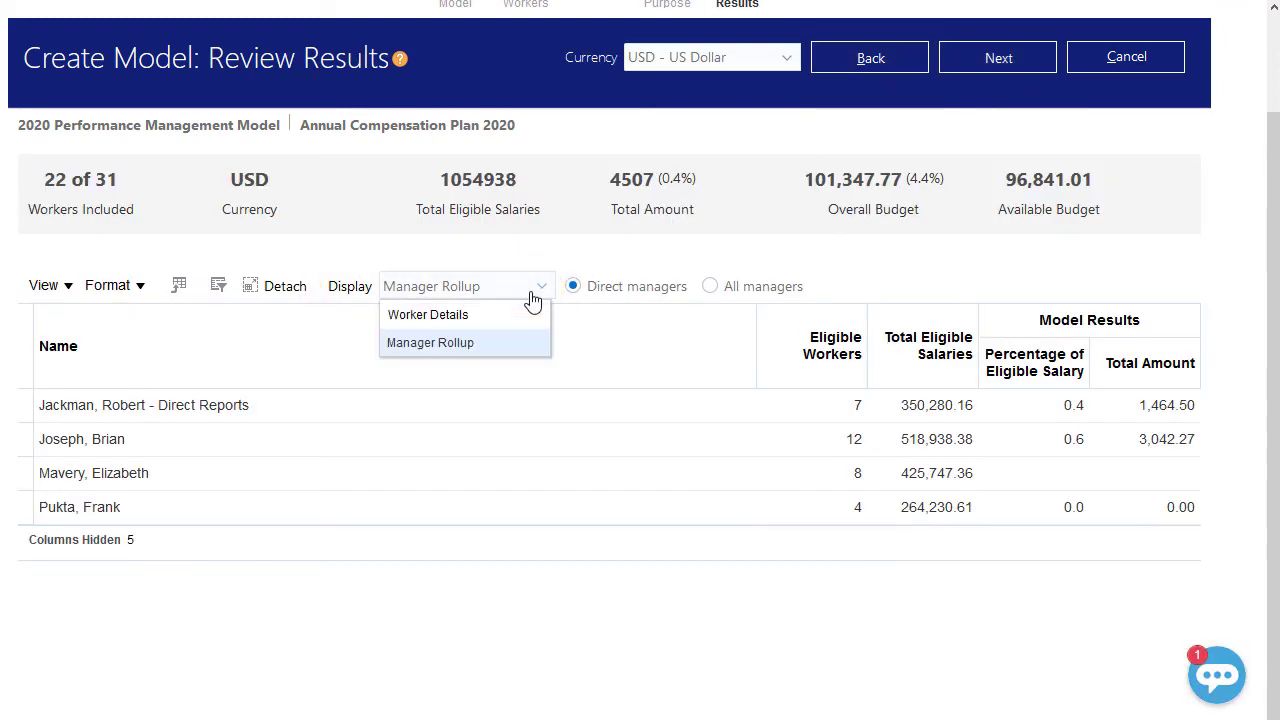
pyautogui.click(523, 315)
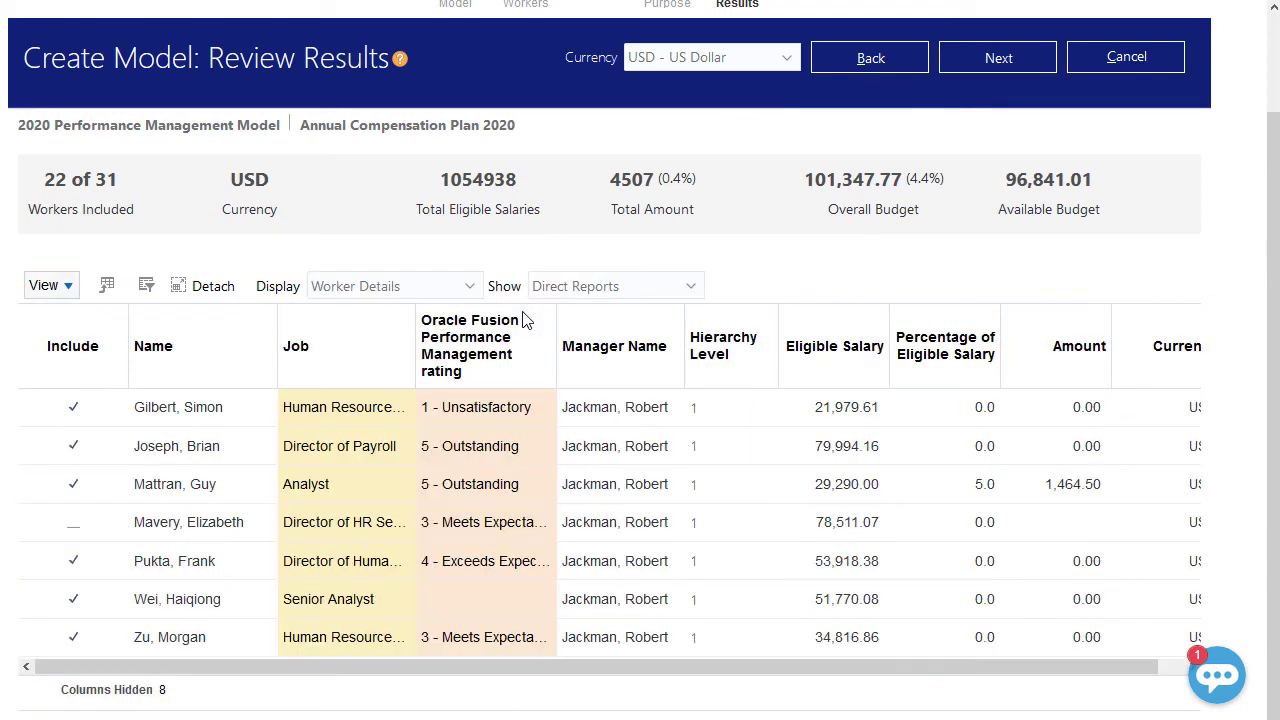
# - Save and apply the model over existing budgets, confirming the budget update warning
pyautogui.click(986, 56)
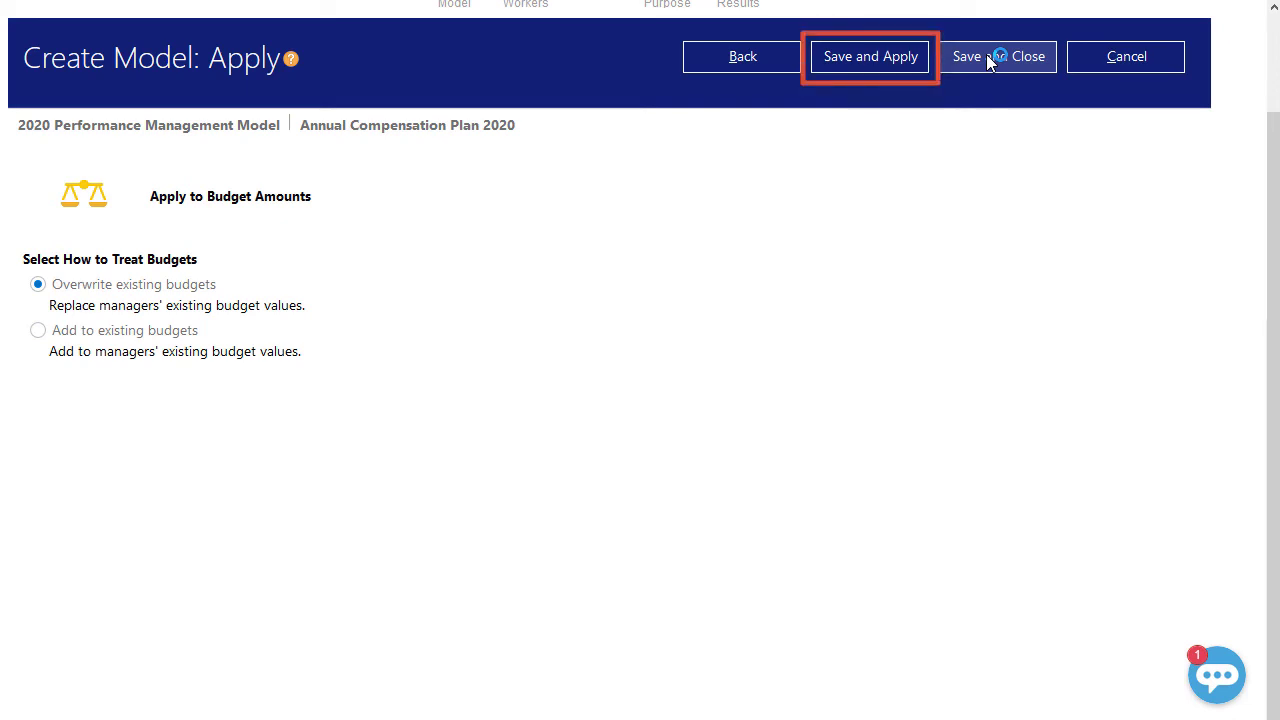
pyautogui.click(892, 58)
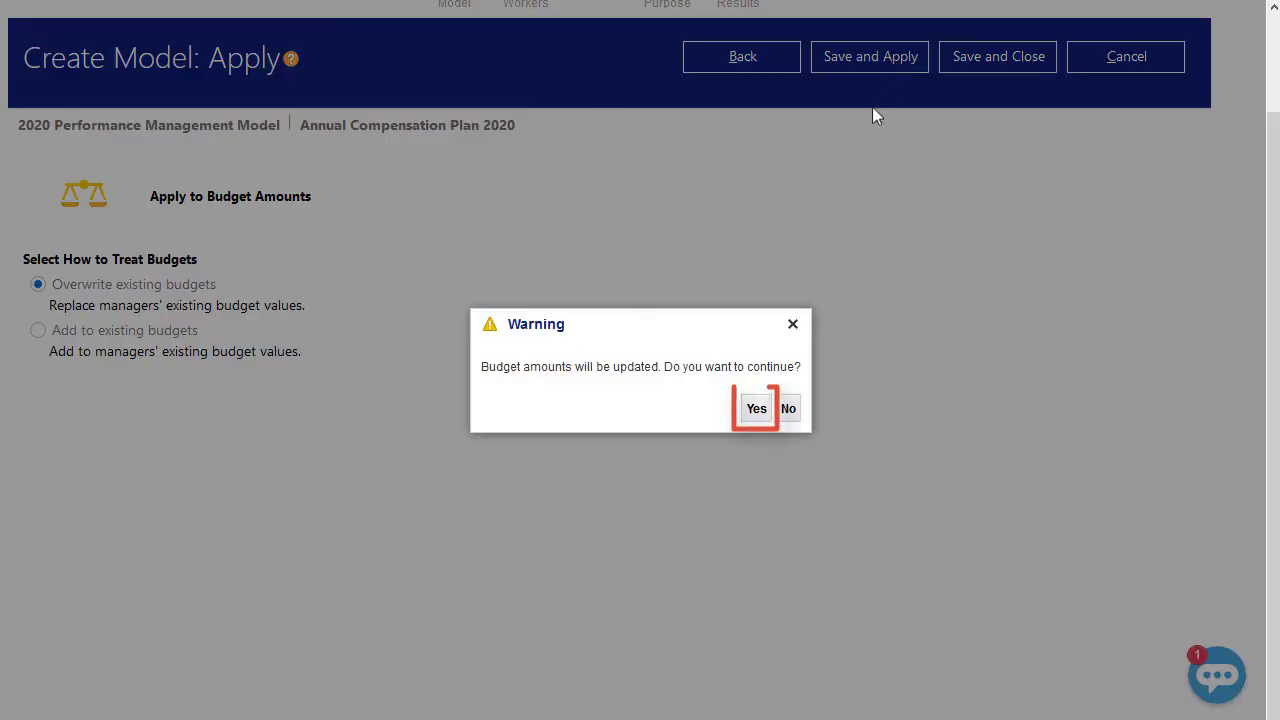
pyautogui.click(757, 410)
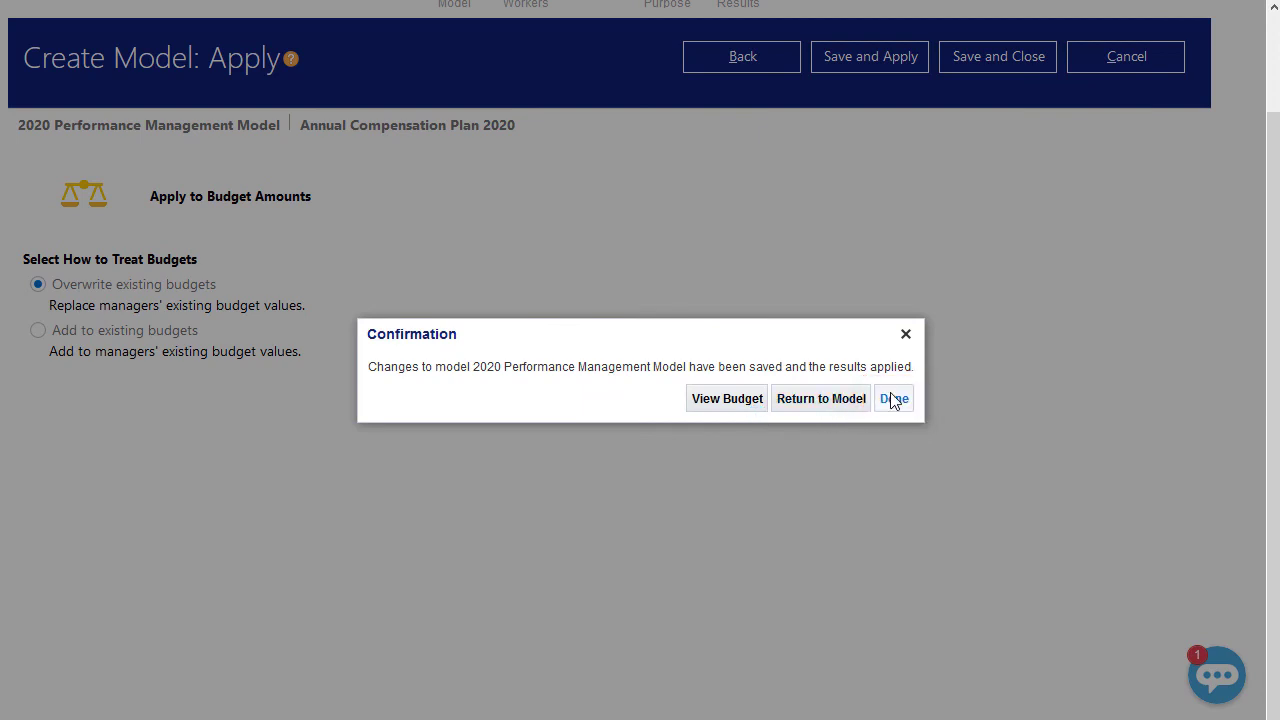
pyautogui.click(894, 399)
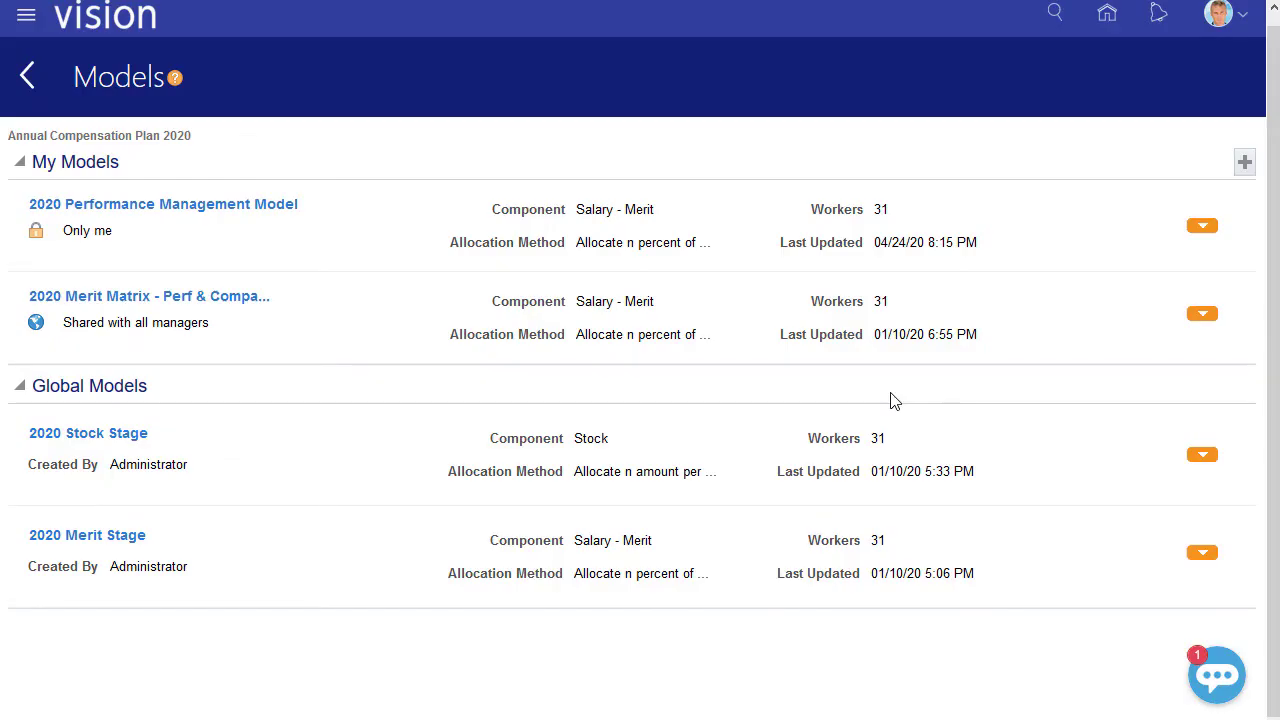